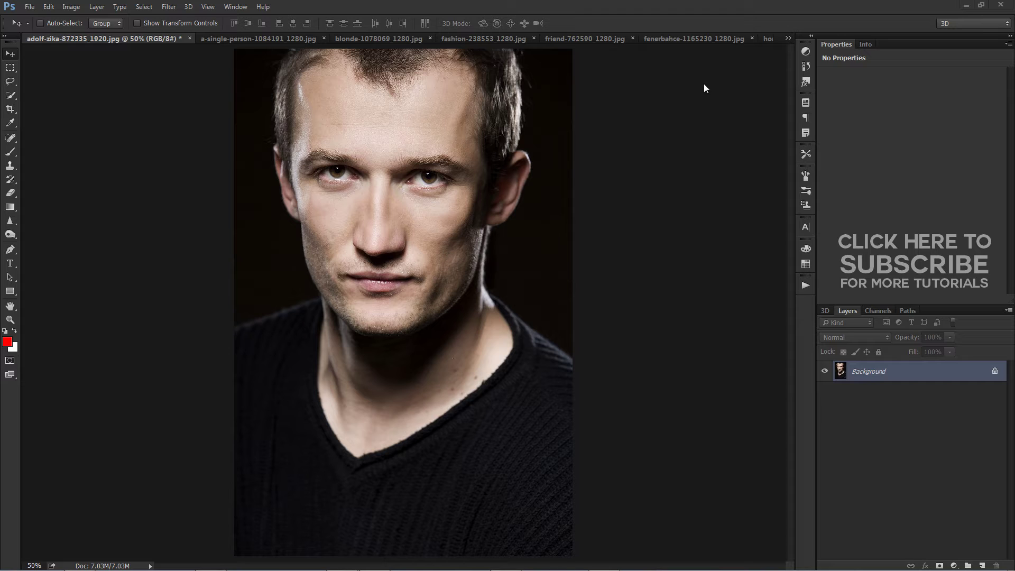
Step: Look through each open portrait photo in turn, then return to the first portrait
{"action": "left_click", "coordinate": [788, 38]}
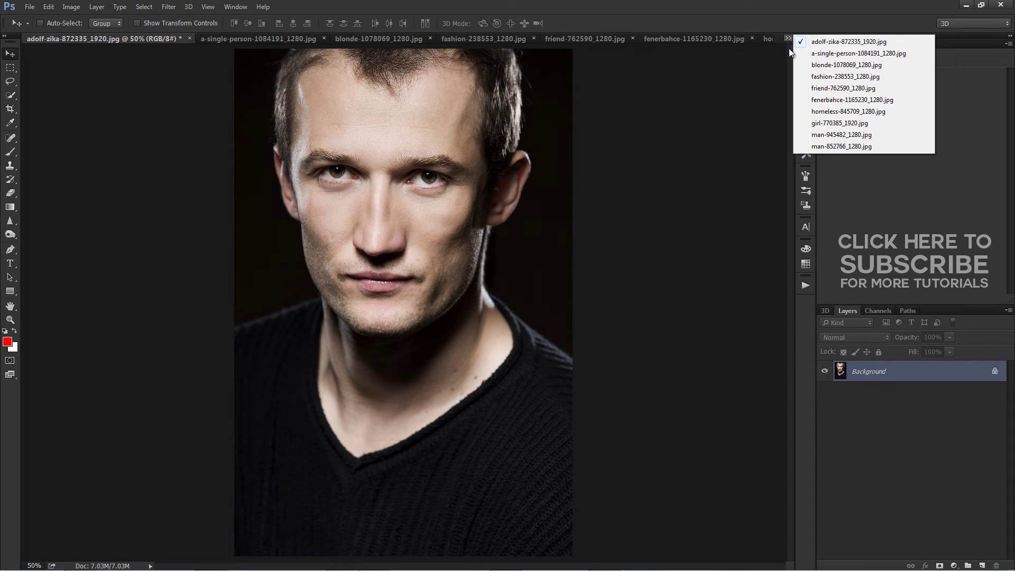
{"action": "left_click", "coordinate": [801, 54]}
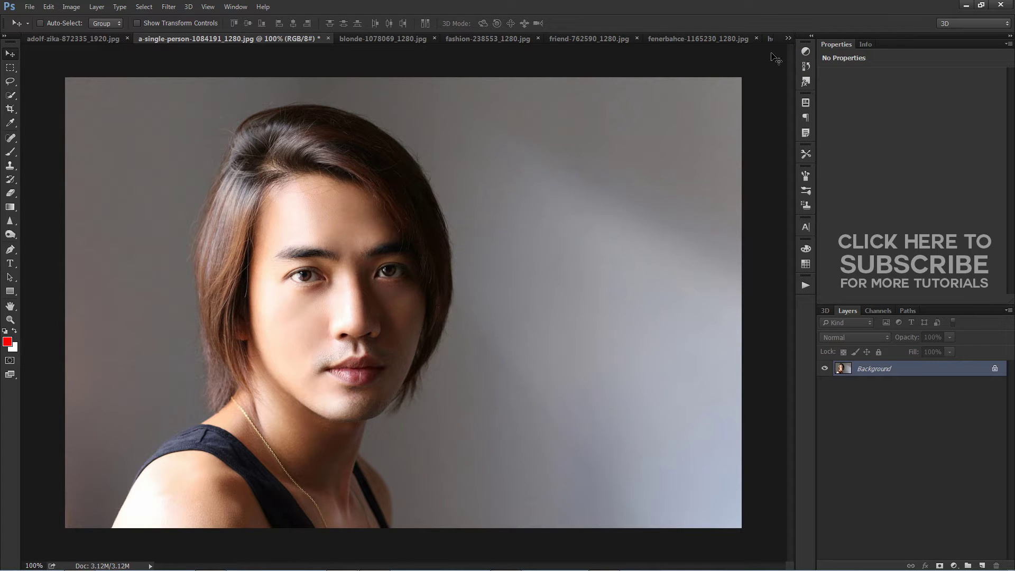
{"action": "left_click", "coordinate": [787, 38]}
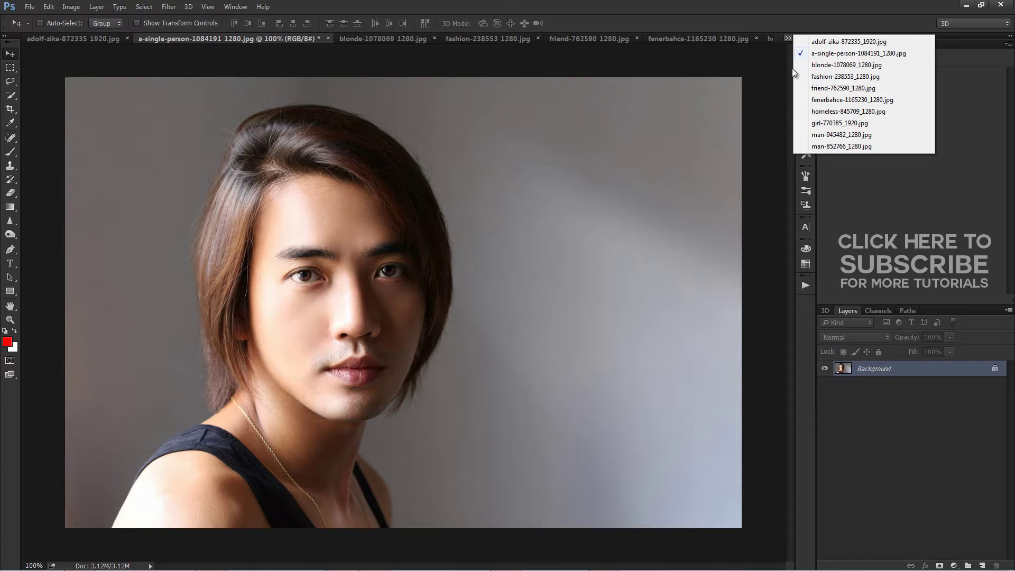
{"action": "left_click", "coordinate": [803, 65]}
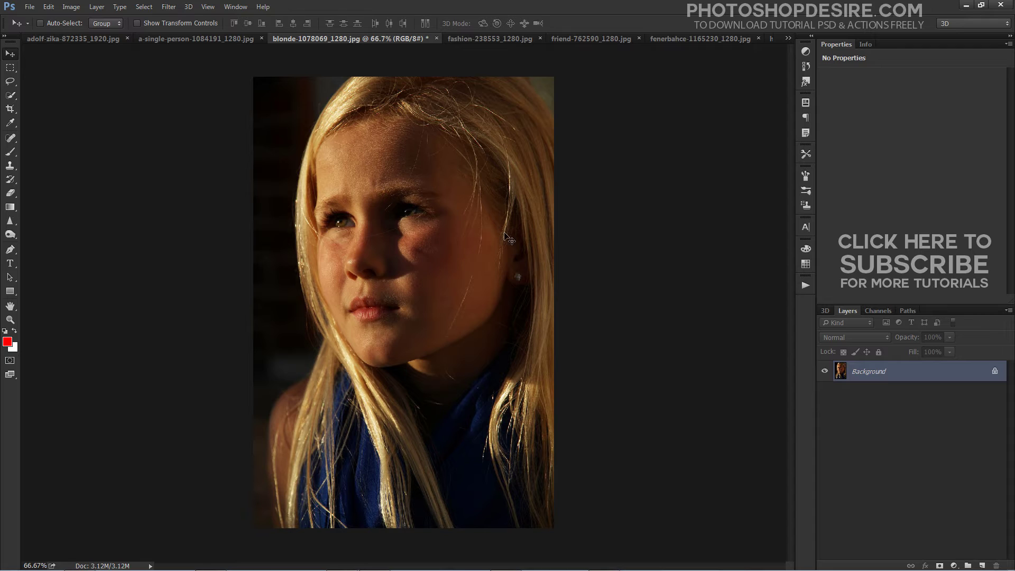
{"action": "left_click", "coordinate": [787, 39]}
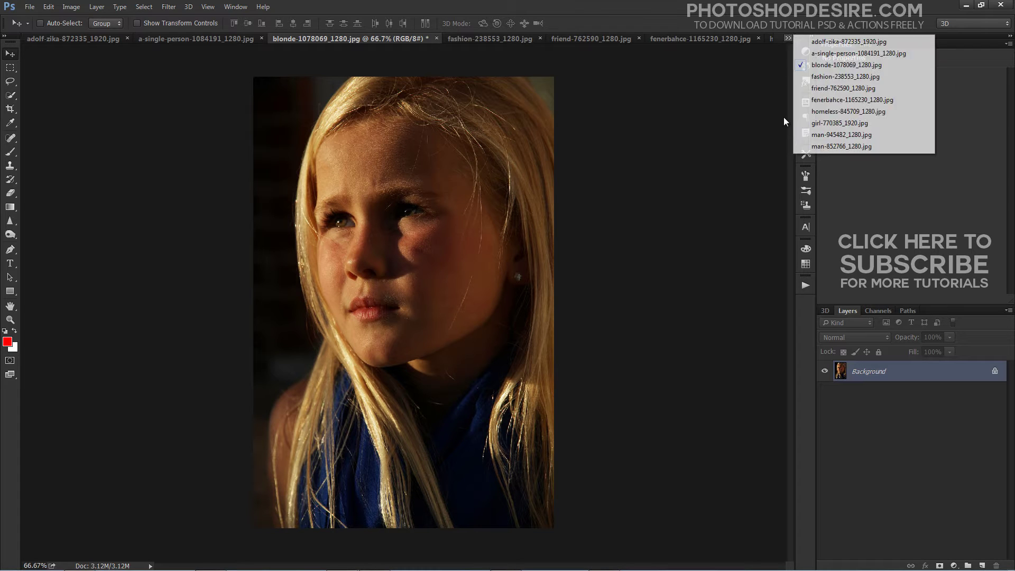
{"action": "left_click", "coordinate": [806, 99]}
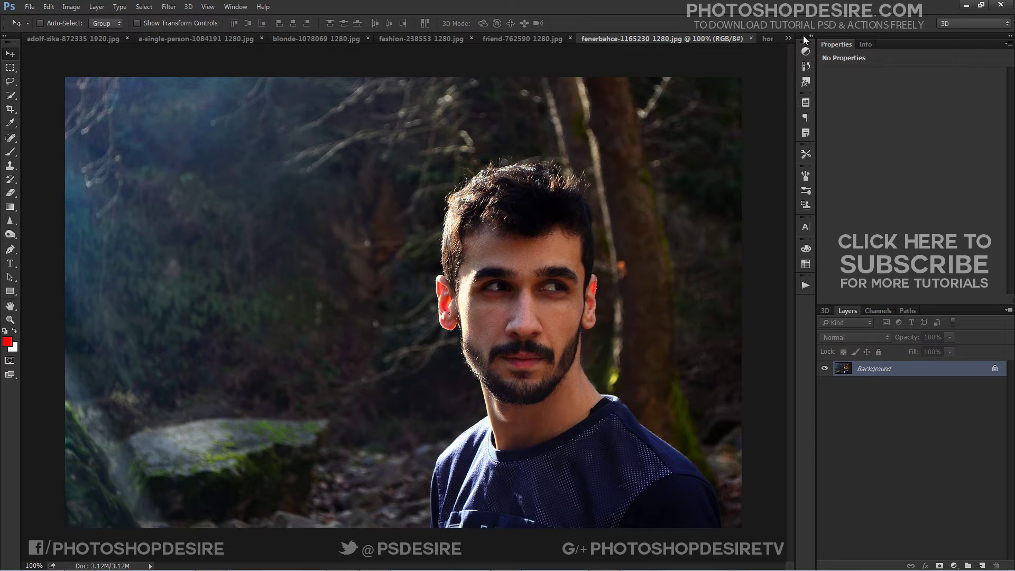
{"action": "left_click", "coordinate": [790, 37]}
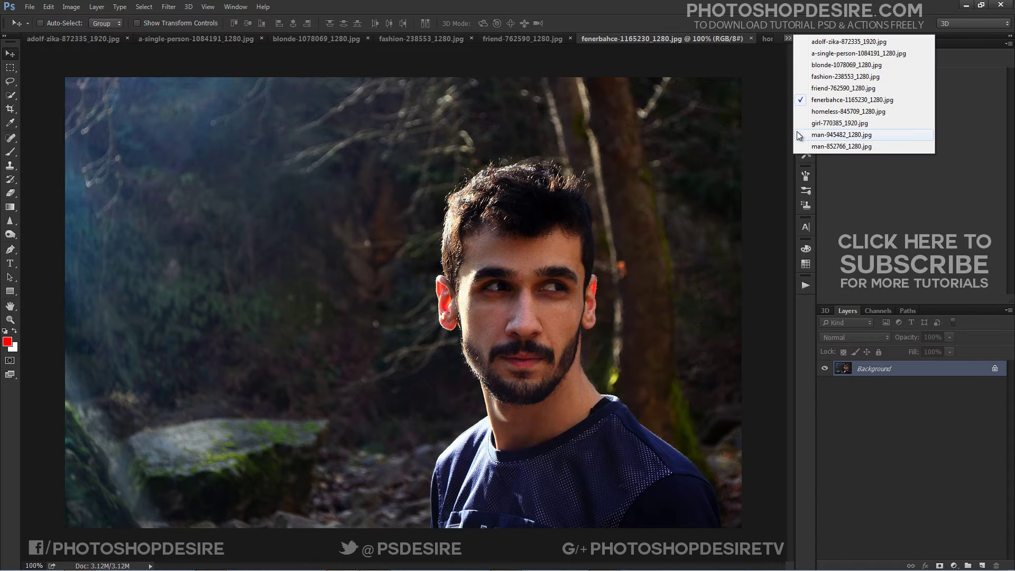
{"action": "left_click", "coordinate": [841, 134]}
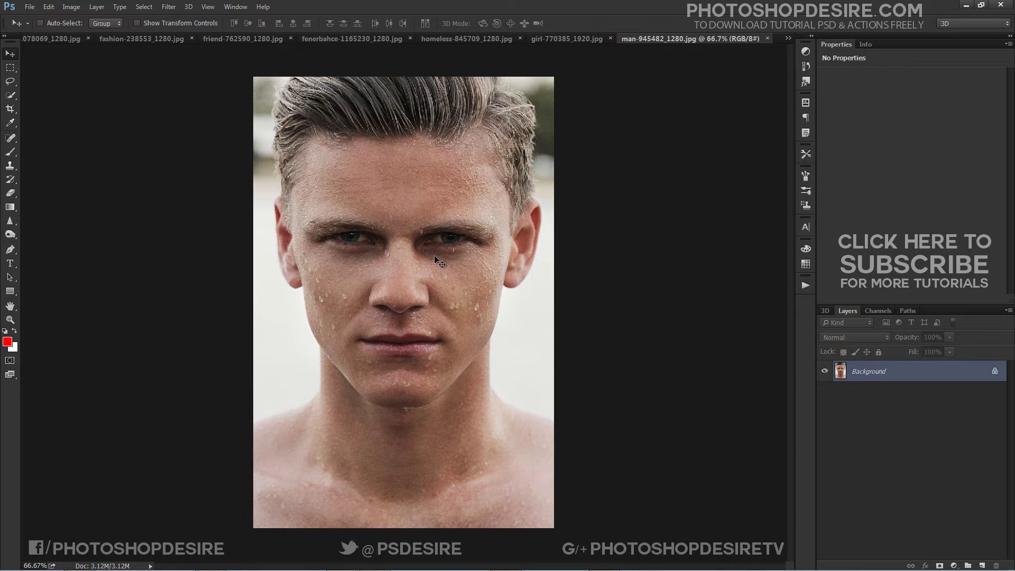
{"action": "left_click", "coordinate": [788, 38]}
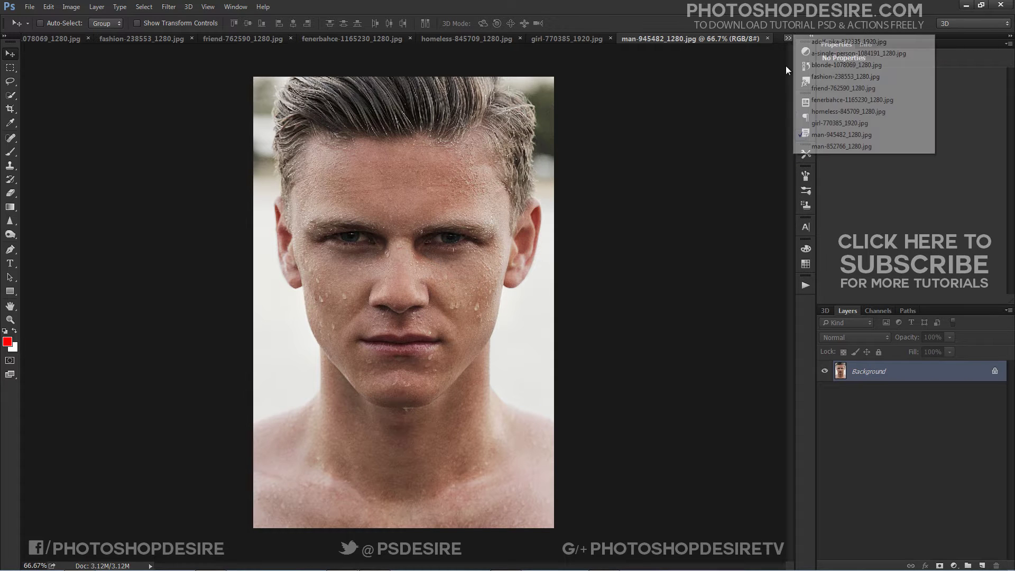
{"action": "left_click", "coordinate": [809, 147]}
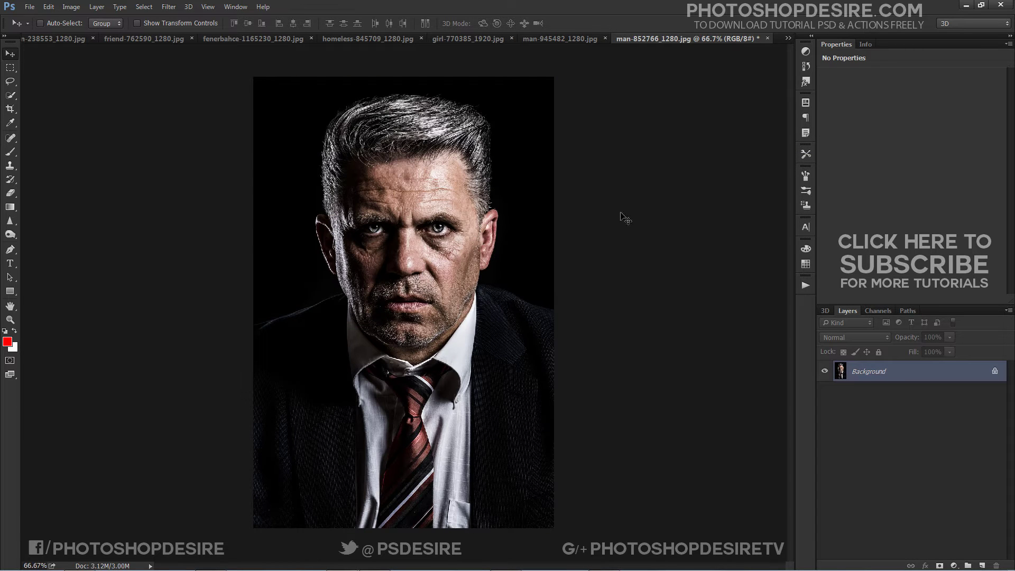
{"action": "left_click", "coordinate": [787, 39]}
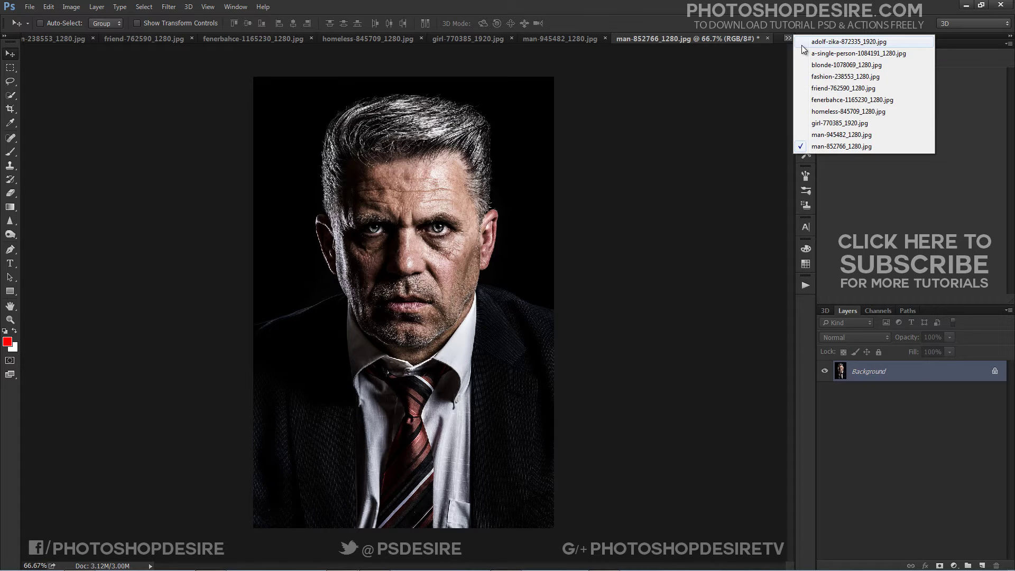
{"action": "left_click", "coordinate": [809, 42]}
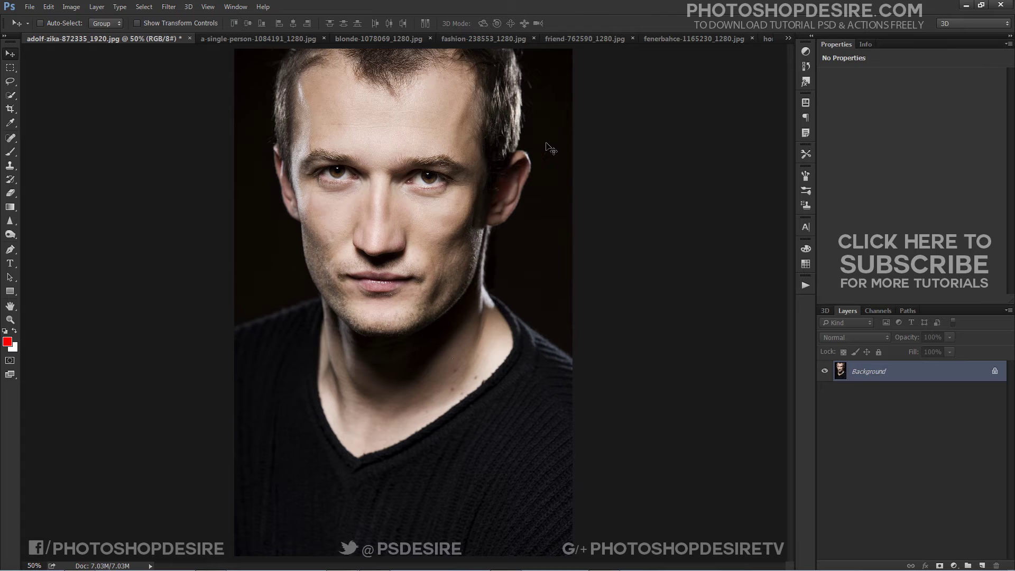
Step: Load the PSDESIRE - FIX DARK SHADOWS.atn action set into the Actions panel
{"action": "left_click", "coordinate": [803, 285]}
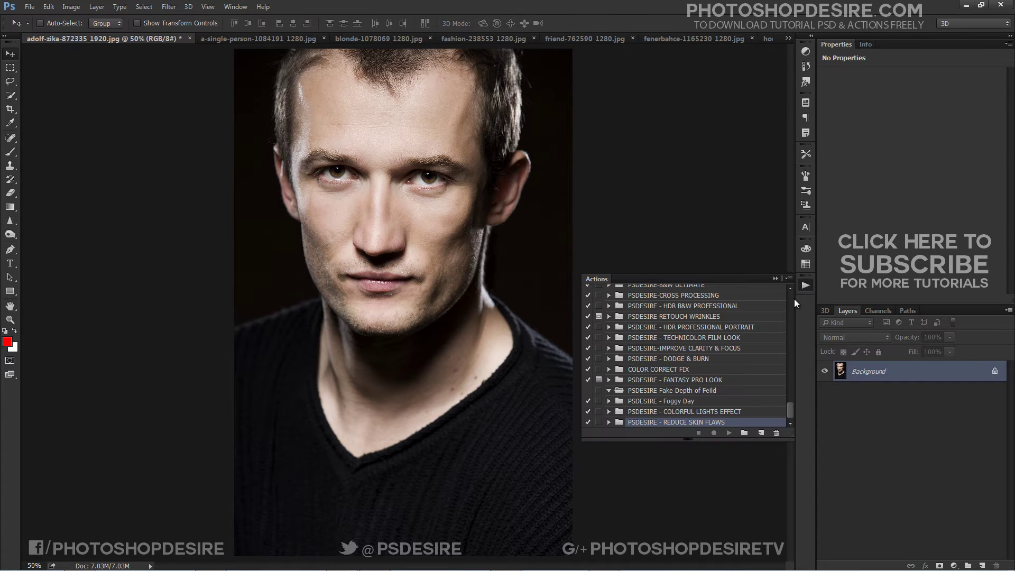
{"action": "left_click", "coordinate": [789, 278]}
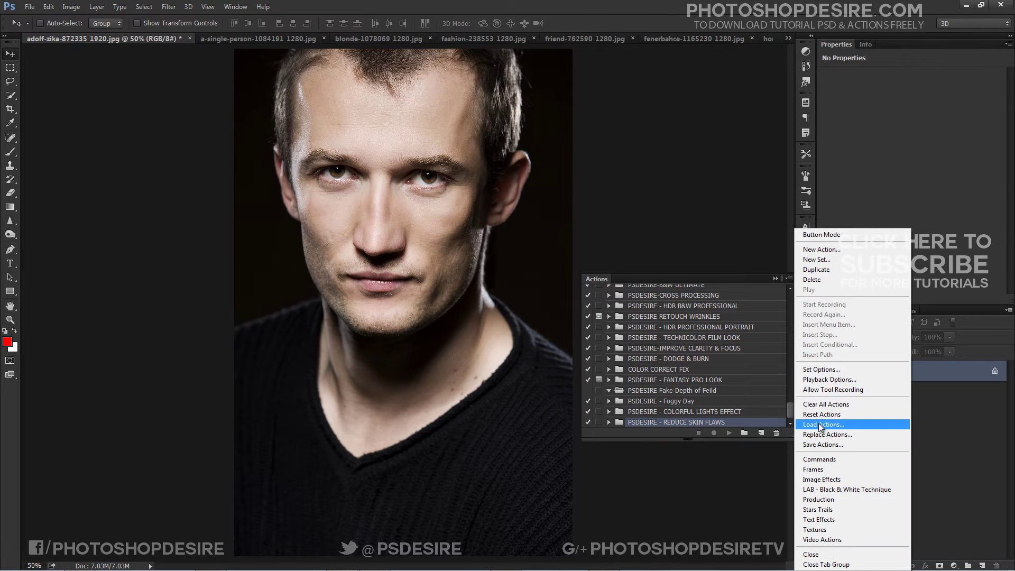
{"action": "left_click", "coordinate": [821, 425]}
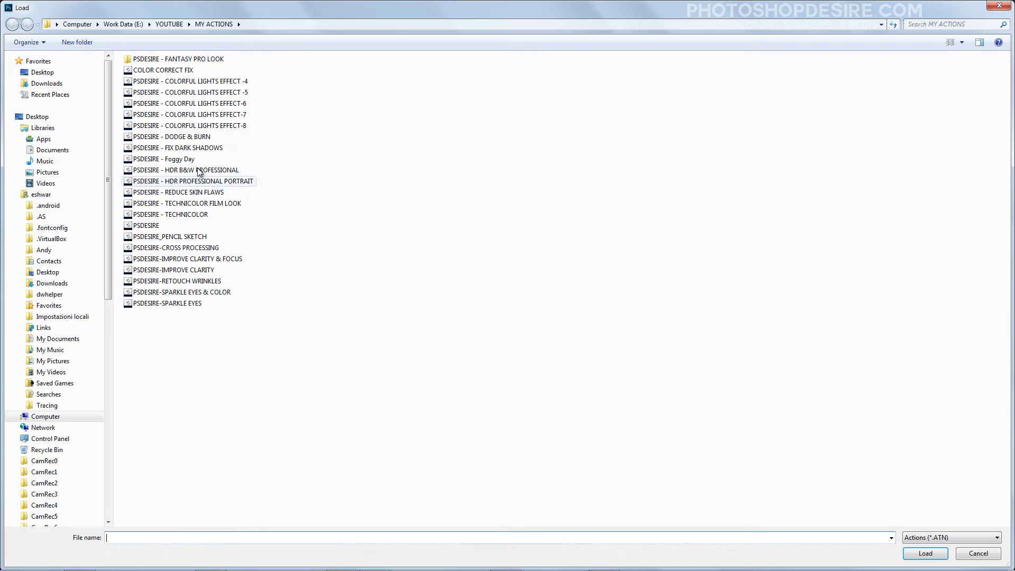
{"action": "left_click", "coordinate": [190, 151]}
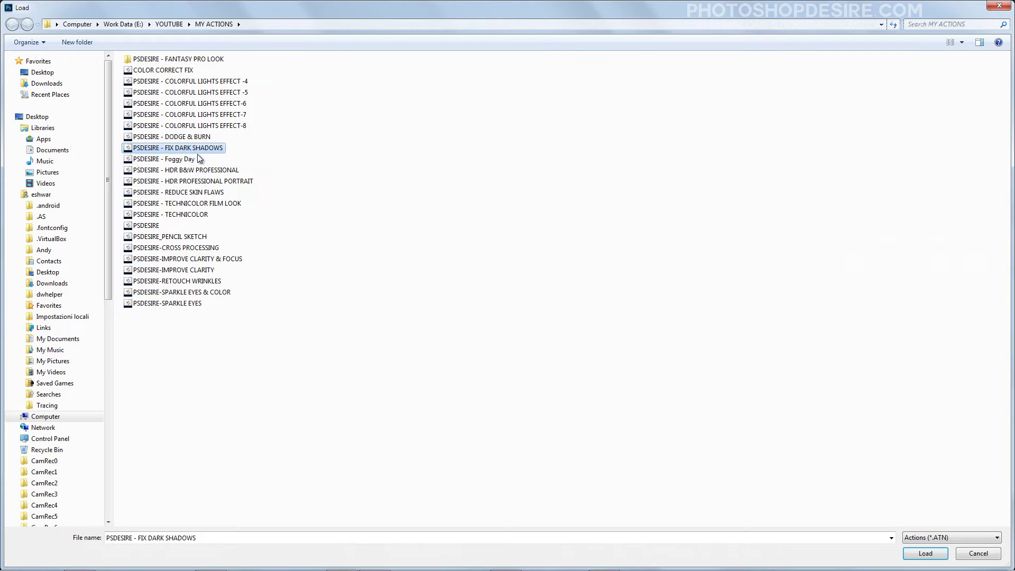
{"action": "mouse_move", "coordinate": [190, 148]}
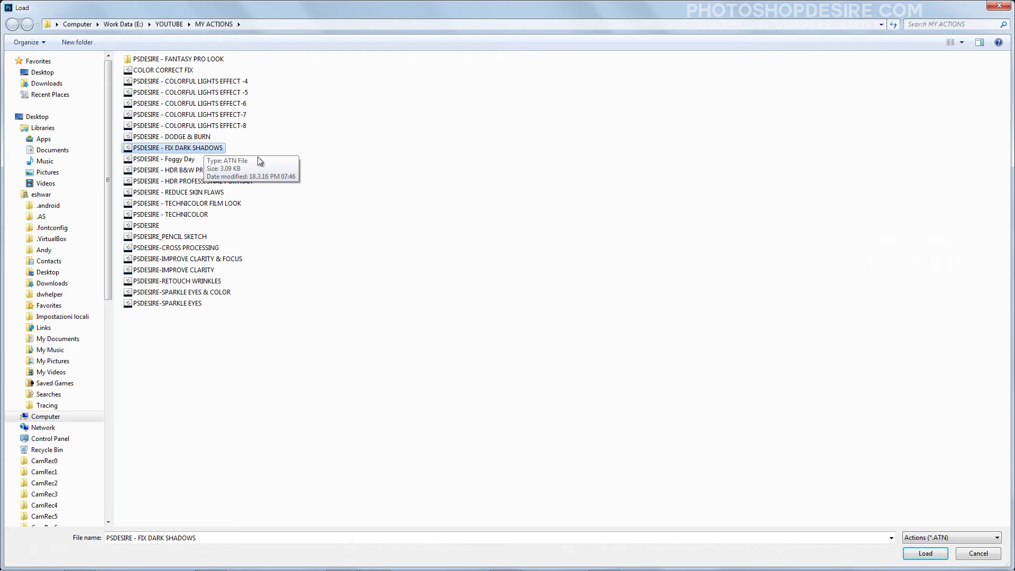
{"action": "left_click", "coordinate": [926, 553]}
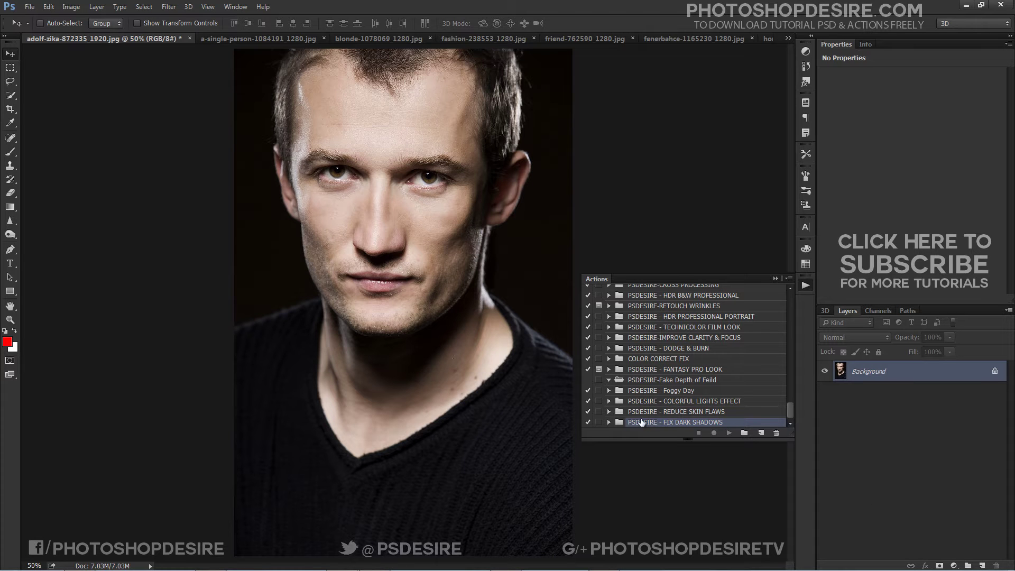
Step: Run the FIX DARK SHADOWS action on the man's portrait and toggle the new layer to compare
{"action": "left_click", "coordinate": [790, 424]}
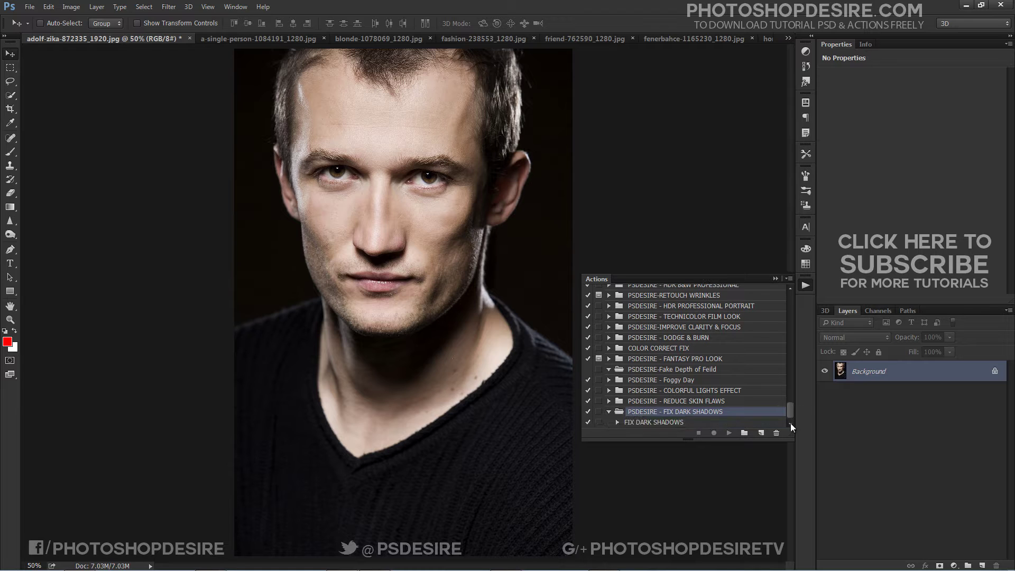
{"action": "left_click", "coordinate": [678, 423]}
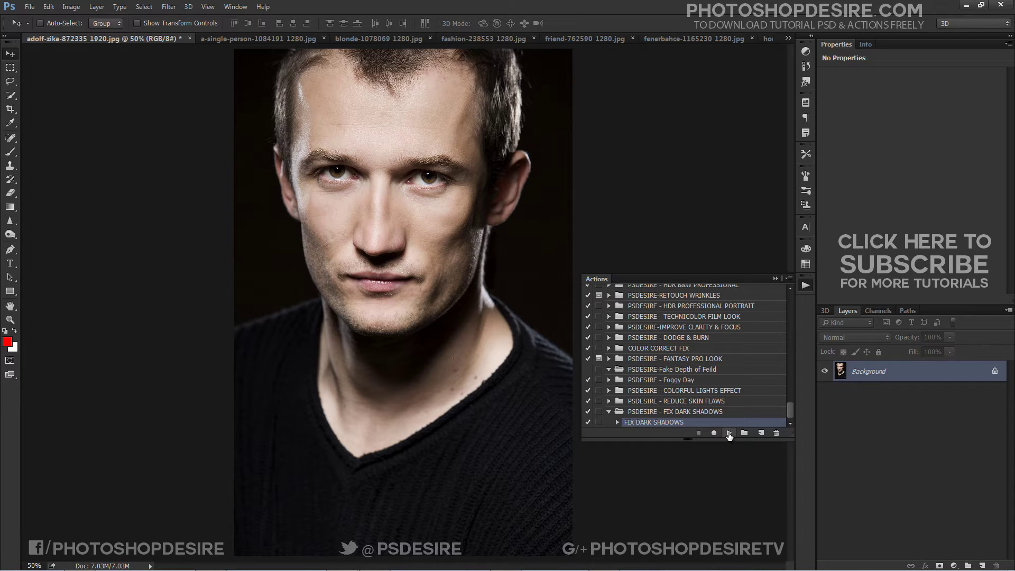
{"action": "left_click", "coordinate": [729, 432]}
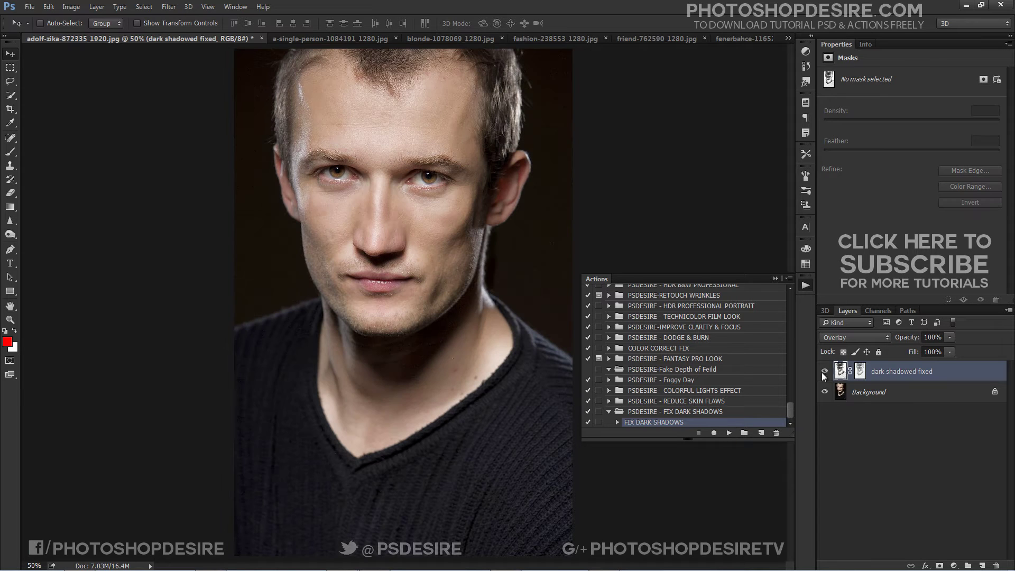
{"action": "left_click", "coordinate": [775, 279]}
{"action": "left_click", "coordinate": [826, 372]}
{"action": "left_click", "coordinate": [825, 371]}
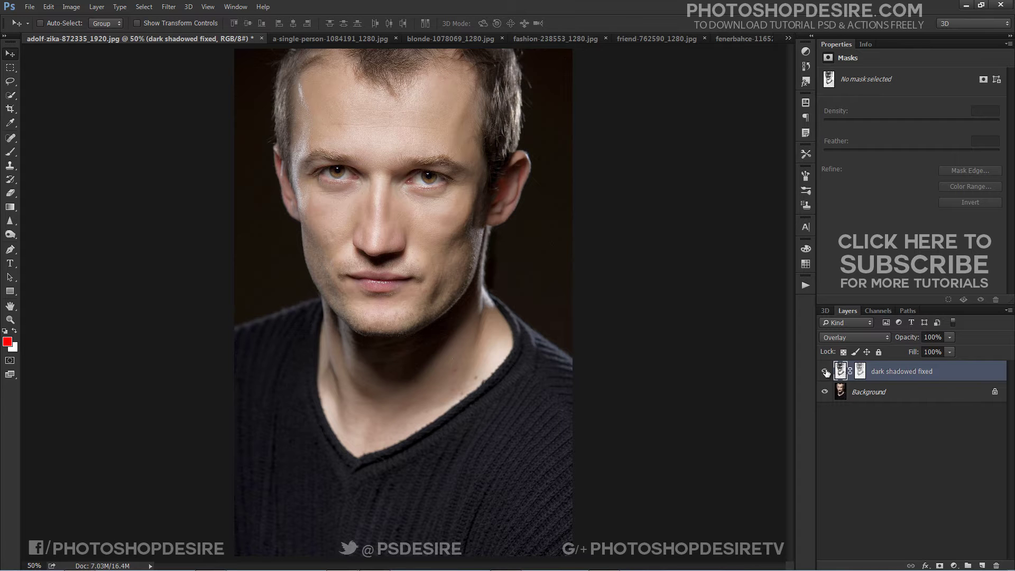
{"action": "left_click", "coordinate": [825, 372]}
{"action": "left_click", "coordinate": [825, 372]}
{"action": "left_click", "coordinate": [296, 39]}
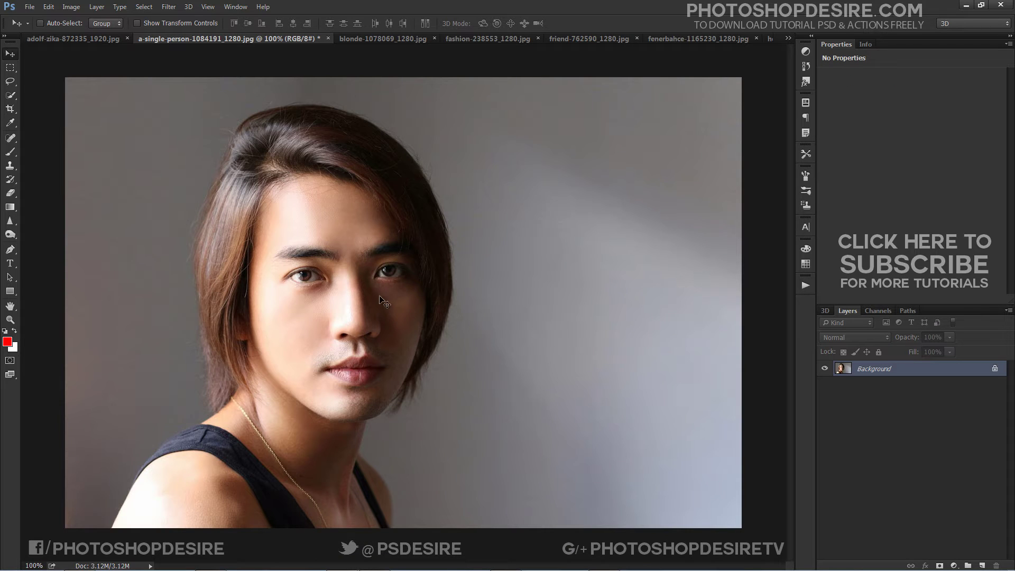
Step: Run FIX DARK SHADOWS on the long-haired man's photo and compare with the layer toggled
{"action": "left_click", "coordinate": [805, 285]}
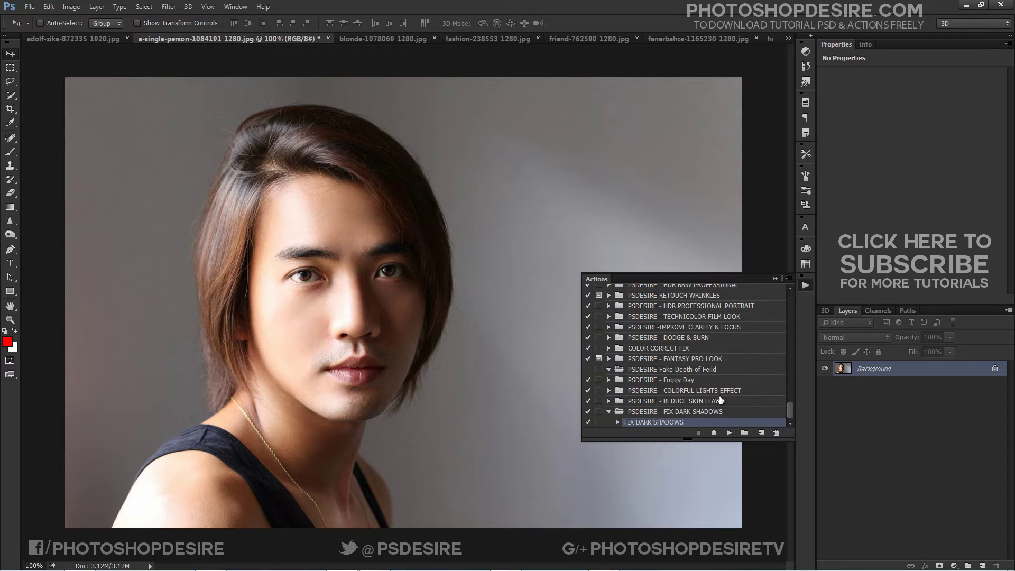
{"action": "left_click", "coordinate": [730, 433]}
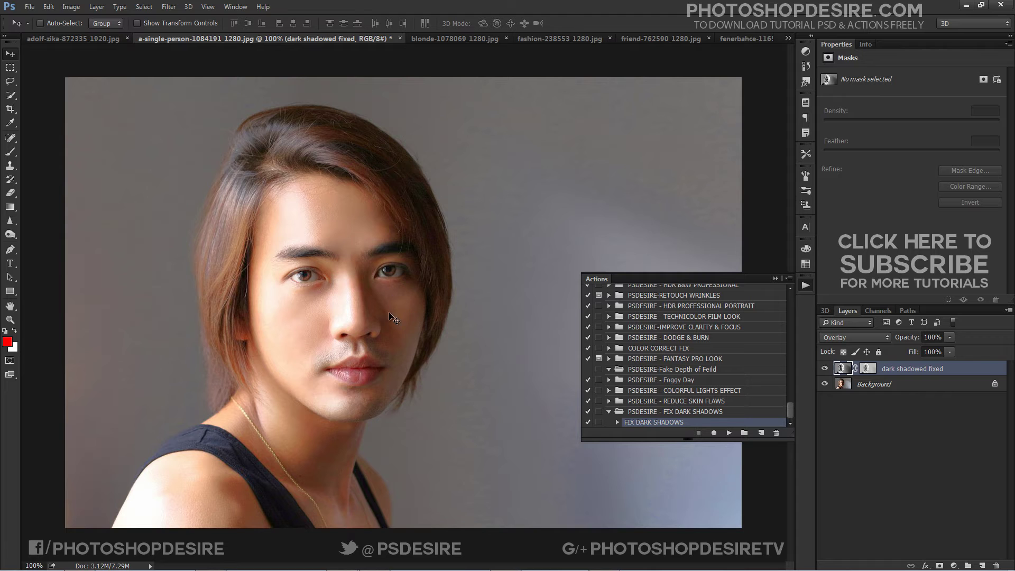
{"action": "left_click", "coordinate": [824, 368]}
{"action": "left_click", "coordinate": [434, 39]}
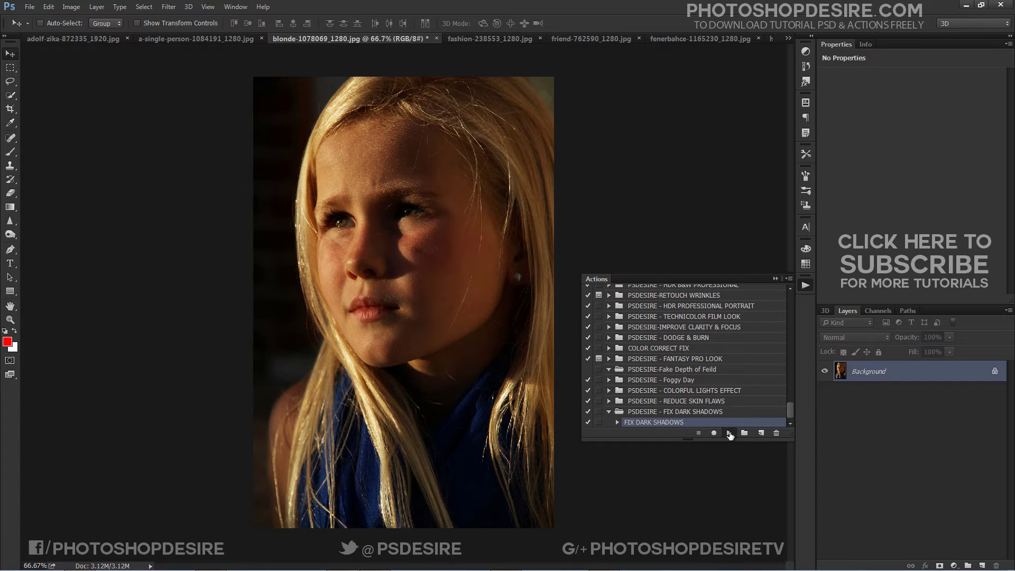
Step: Apply FIX DARK SHADOWS to the blonde girl's photo and the black-and-white fashion portrait
{"action": "left_click", "coordinate": [729, 433]}
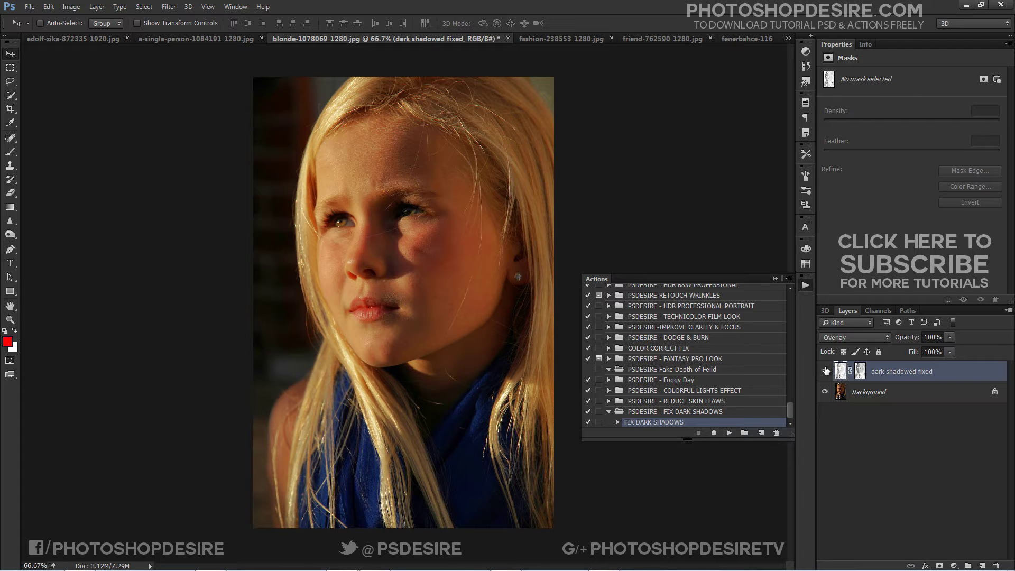
{"action": "left_click", "coordinate": [825, 371]}
{"action": "left_click", "coordinate": [532, 40]}
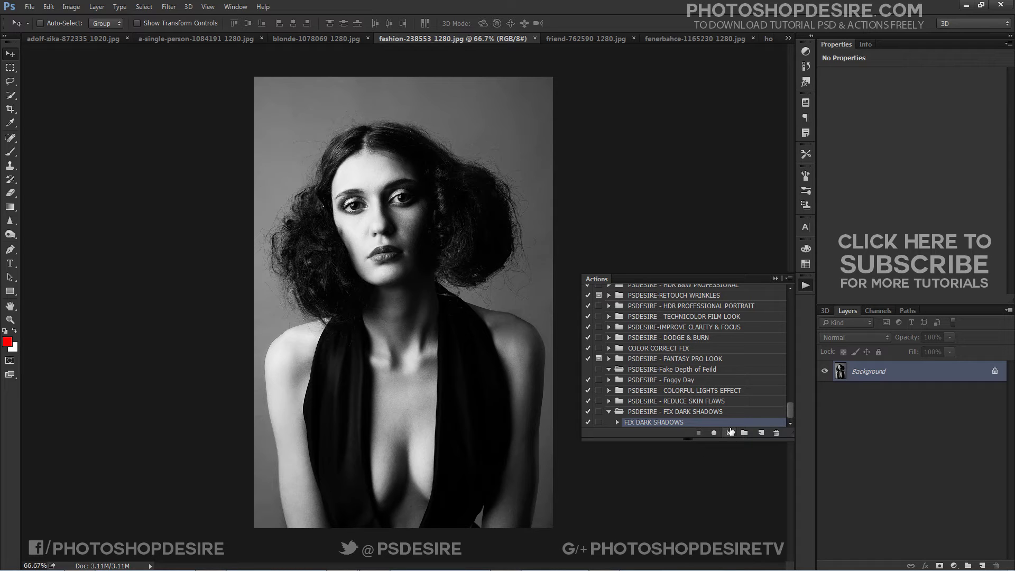
{"action": "left_click", "coordinate": [730, 432]}
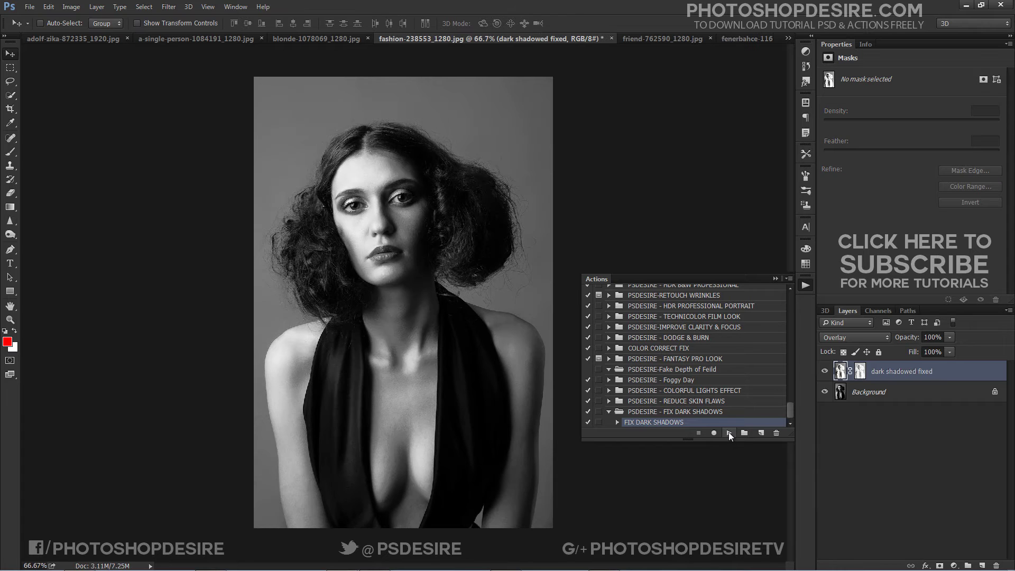
Step: Compare the fashion portrait's fix, then run FIX DARK SHADOWS on the young man's portrait
{"action": "left_click", "coordinate": [824, 372]}
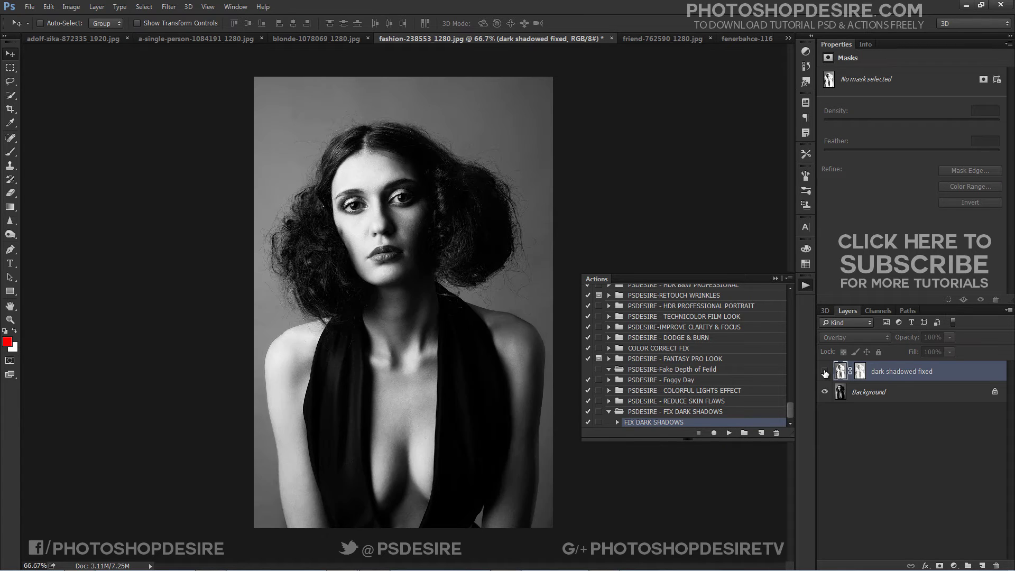
{"action": "left_click", "coordinate": [825, 373]}
{"action": "left_click", "coordinate": [637, 40]}
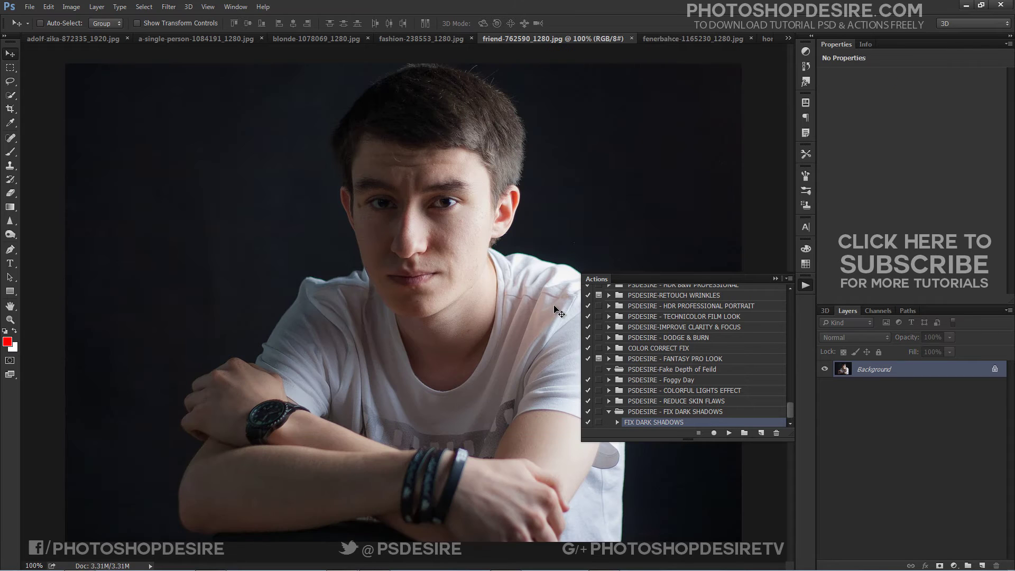
{"action": "left_click", "coordinate": [728, 432]}
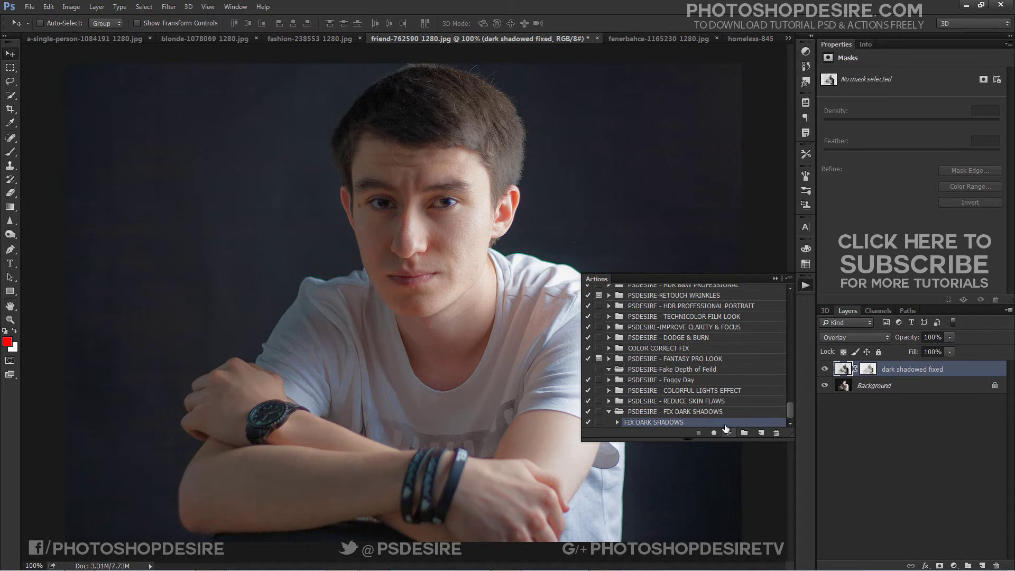
{"action": "left_click", "coordinate": [825, 369]}
{"action": "left_click", "coordinate": [658, 40]}
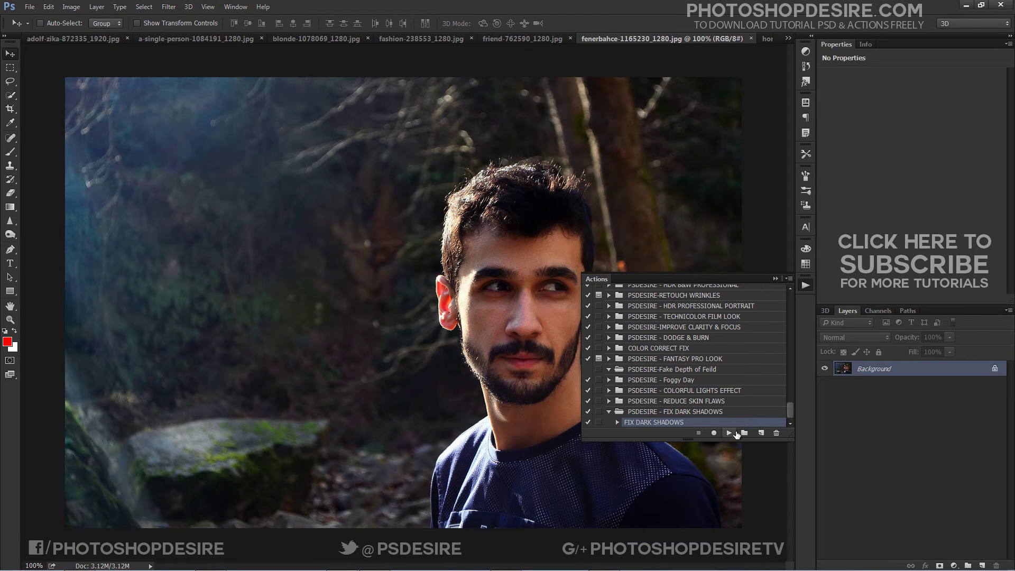
Step: Run FIX DARK SHADOWS on the bearded man's forest photo and compare before and after
{"action": "left_click", "coordinate": [730, 433]}
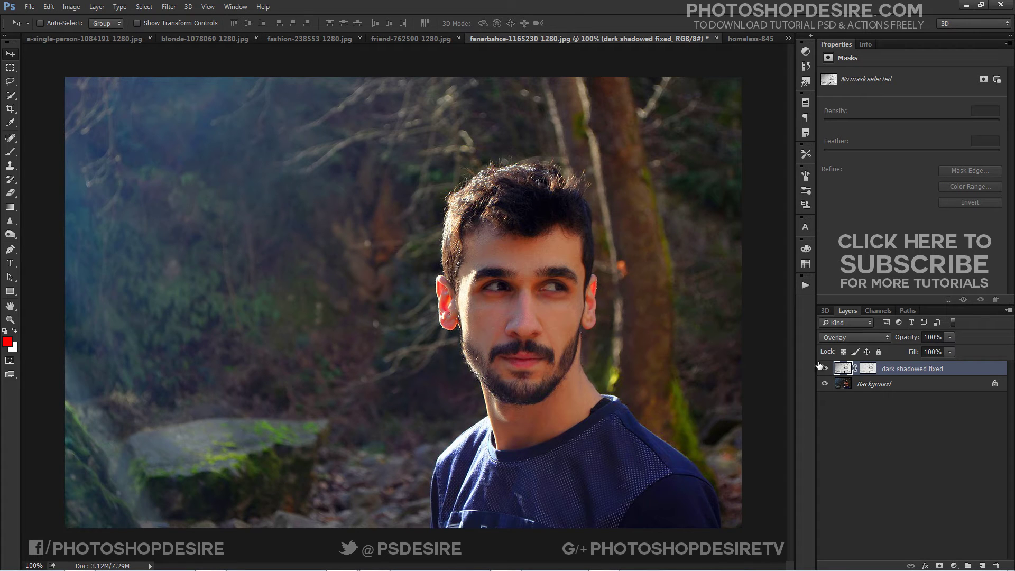
{"action": "left_click", "coordinate": [825, 369]}
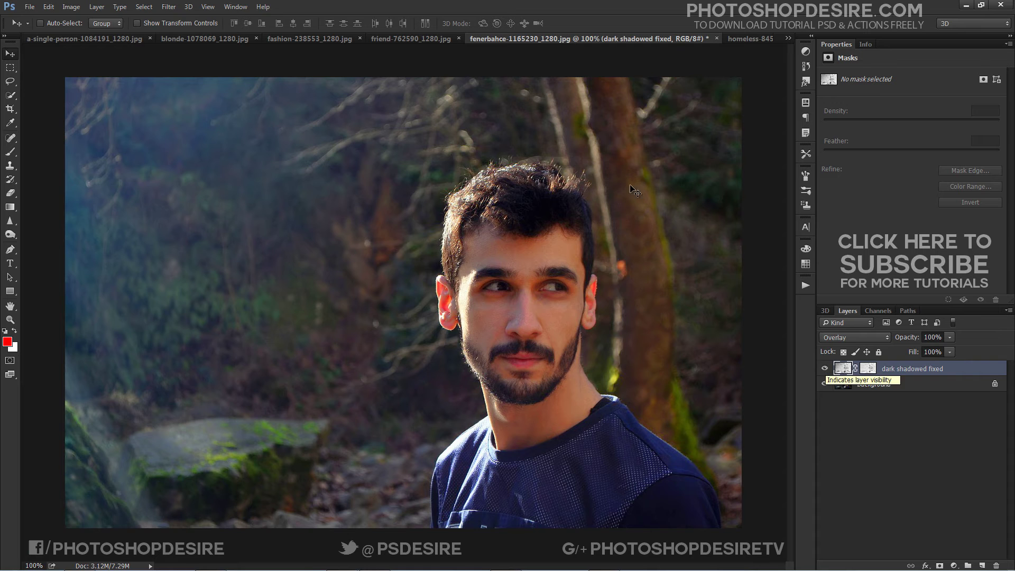
{"action": "left_click", "coordinate": [746, 39]}
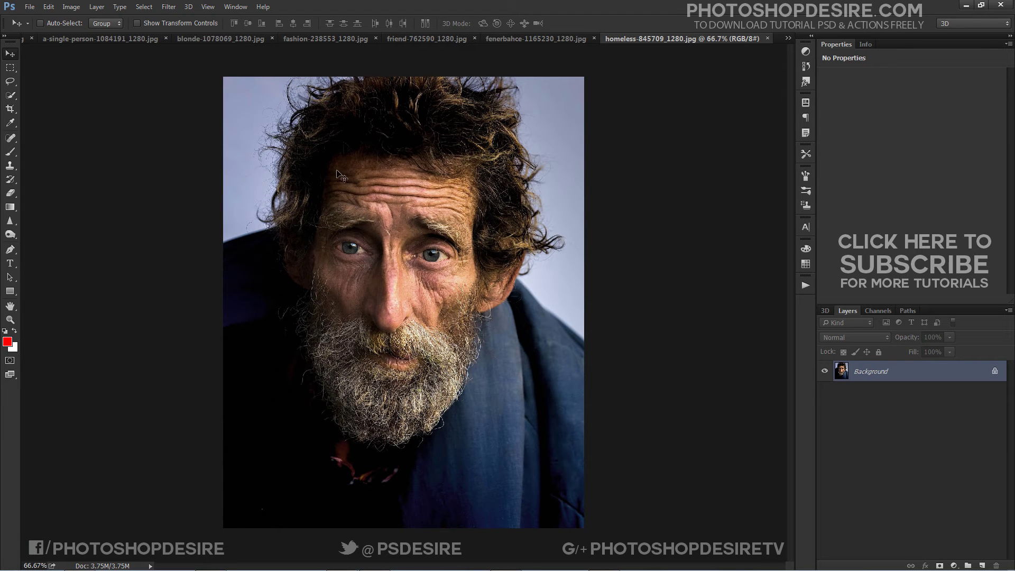
Step: Run FIX DARK SHADOWS on the old man's portrait and set the overlay layer to 100% opacity
{"action": "left_click", "coordinate": [805, 286]}
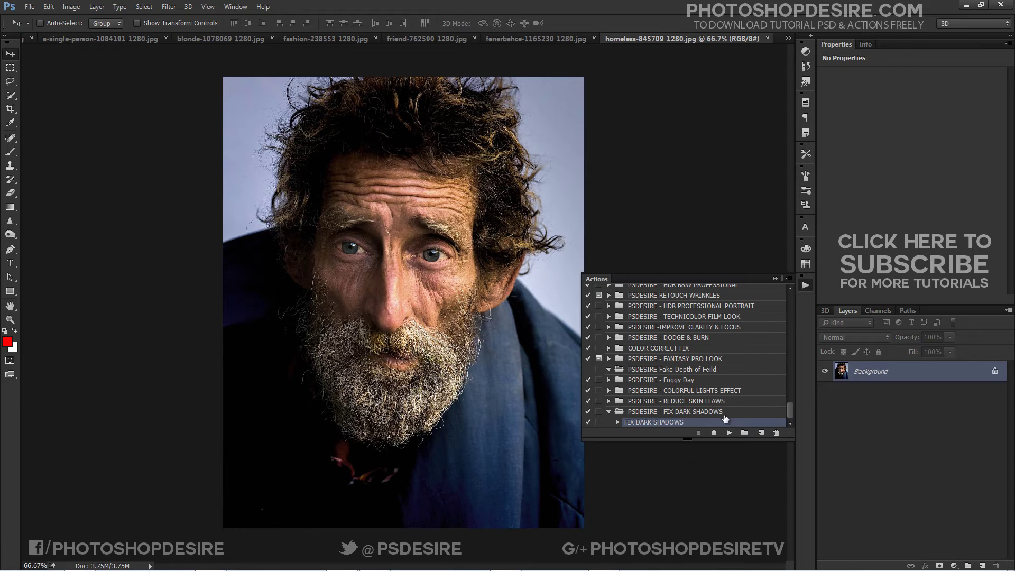
{"action": "left_click", "coordinate": [730, 432]}
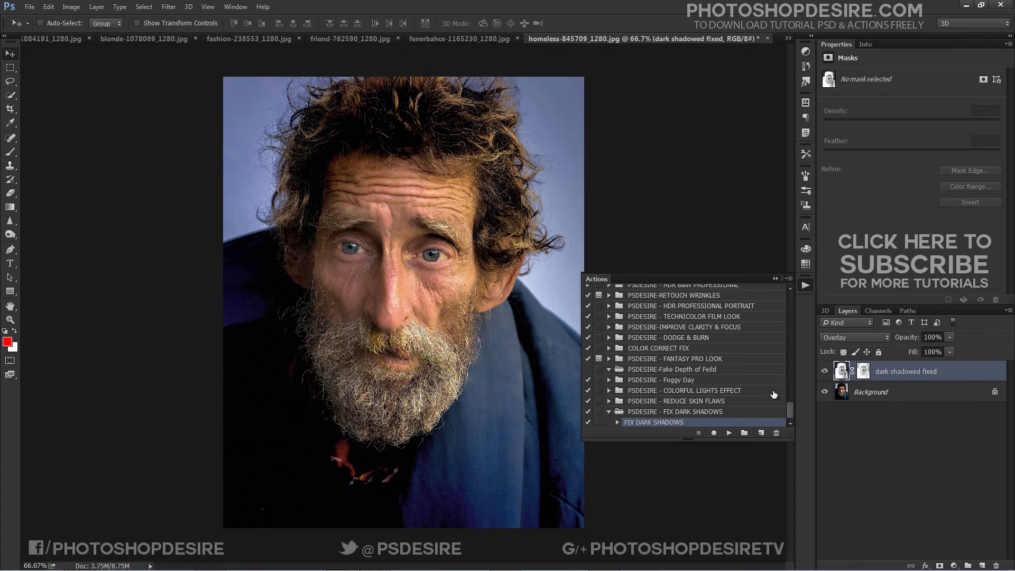
{"action": "left_click", "coordinate": [823, 372]}
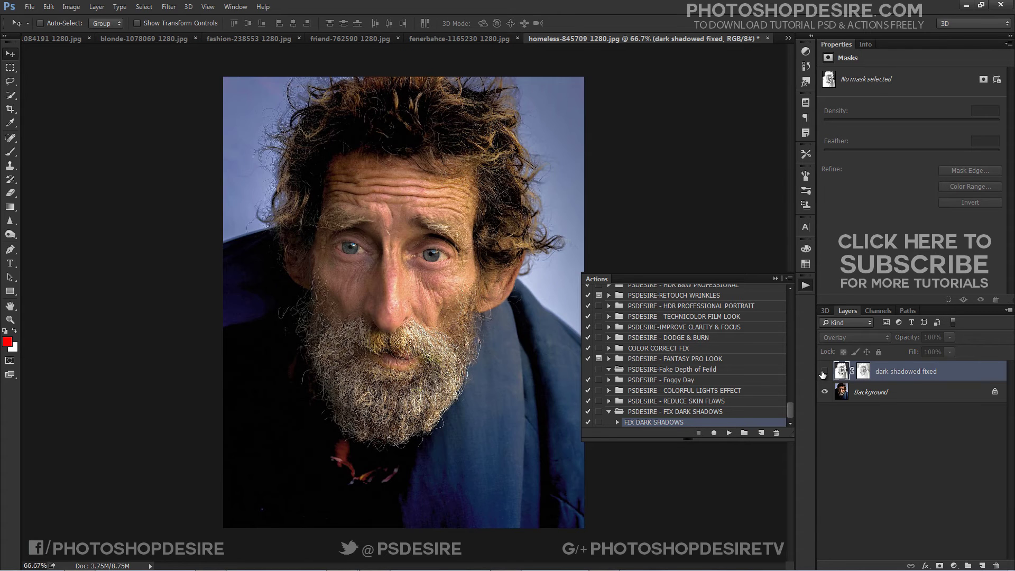
{"action": "left_click", "coordinate": [824, 372]}
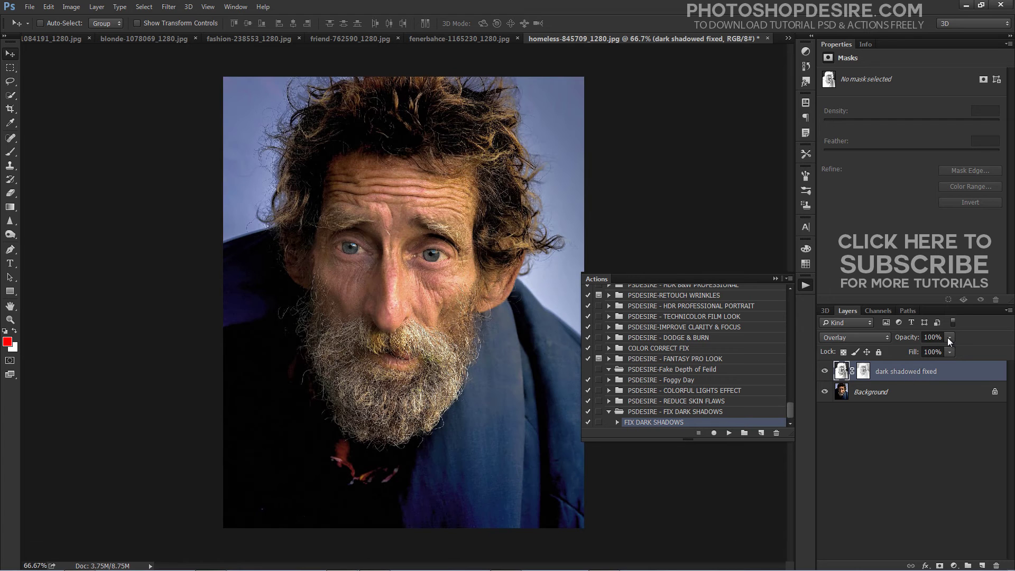
{"action": "left_click_drag", "start_coordinate": [902, 353], "coordinate": [929, 358]}
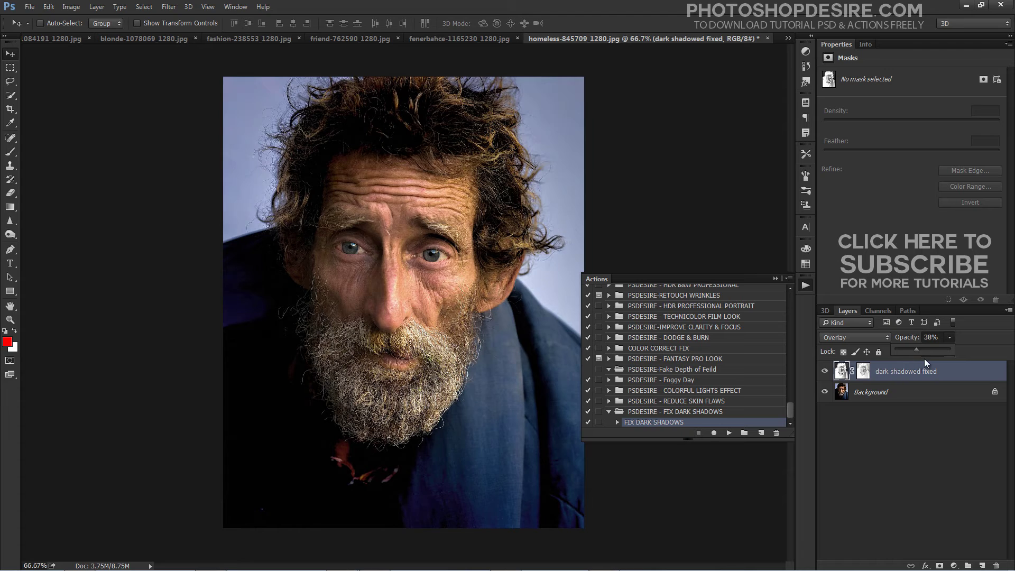
{"action": "left_click_drag", "start_coordinate": [924, 359], "coordinate": [985, 357]}
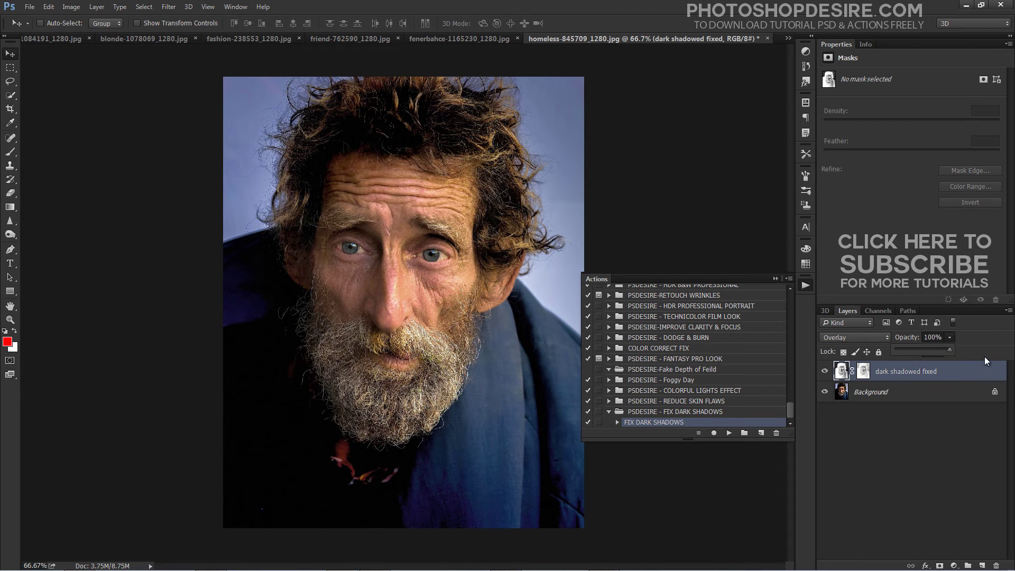
{"action": "left_click", "coordinate": [788, 40]}
{"action": "left_click", "coordinate": [806, 123]}
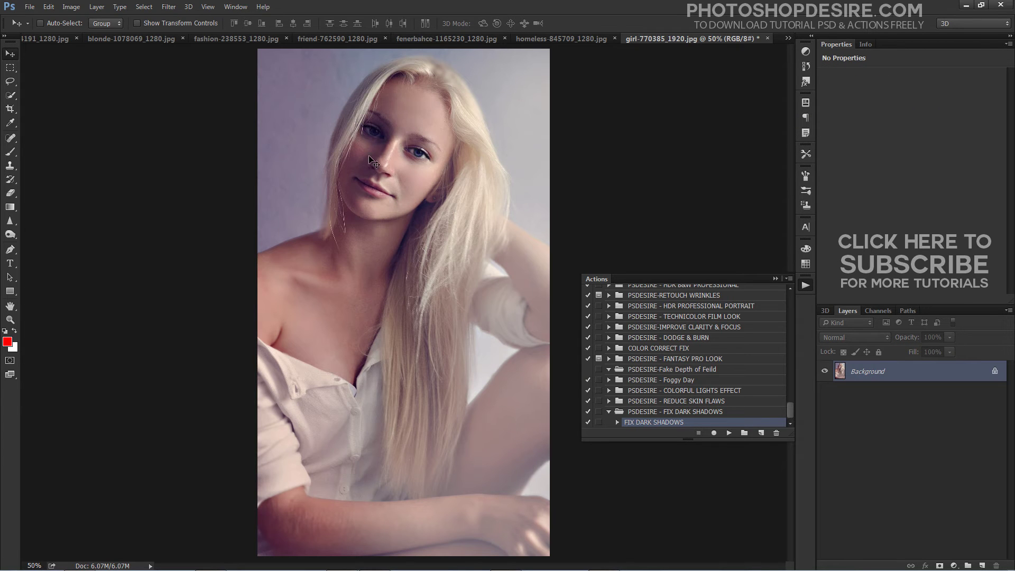
Step: Run FIX DARK SHADOWS on girl-770385_1920.jpg and toggle the overlay layer to compare, leaving it on
{"action": "left_click", "coordinate": [729, 434]}
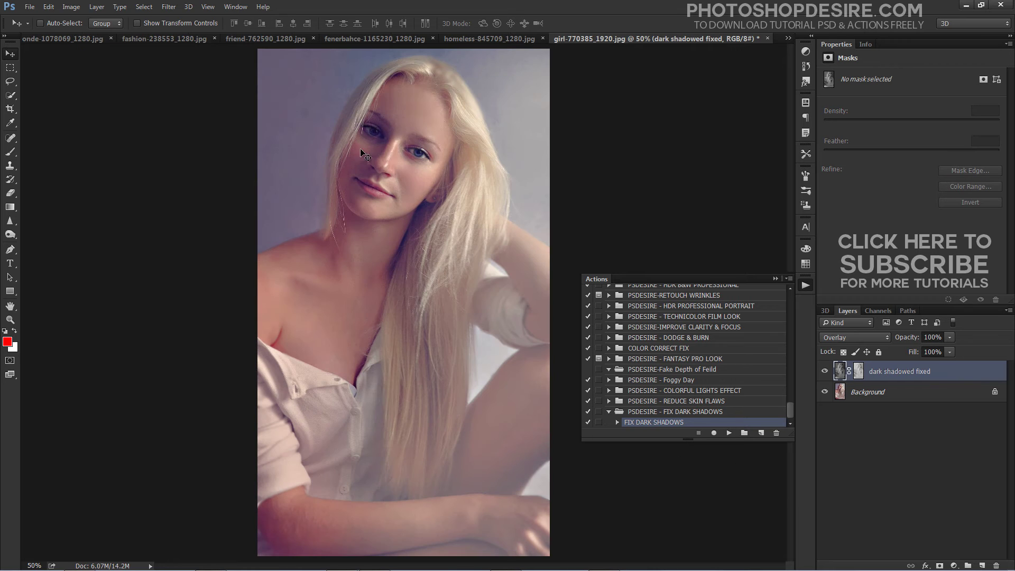
{"action": "left_click", "coordinate": [824, 372]}
{"action": "left_click", "coordinate": [825, 373]}
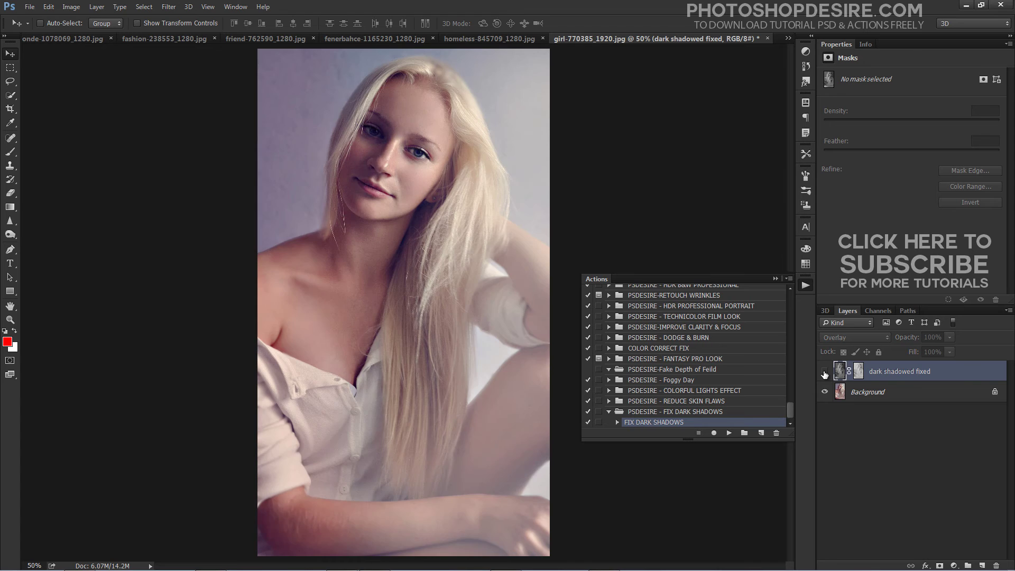
{"action": "left_click", "coordinate": [824, 373]}
{"action": "left_click", "coordinate": [824, 372]}
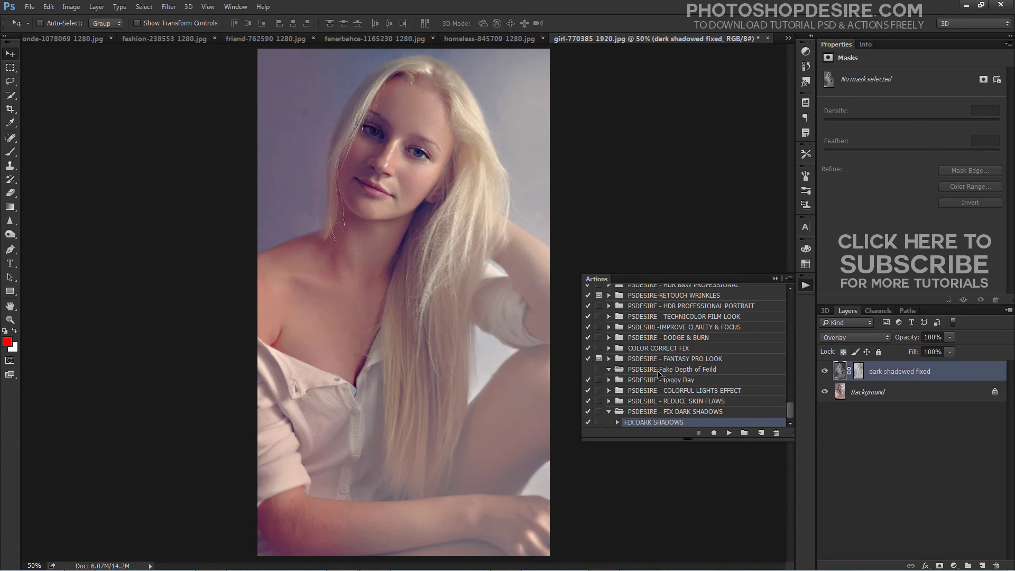
Step: Run FIX DARK SHADOWS on man-945482_1280.jpg and toggle the overlay layer to compare
{"action": "left_click", "coordinate": [786, 38]}
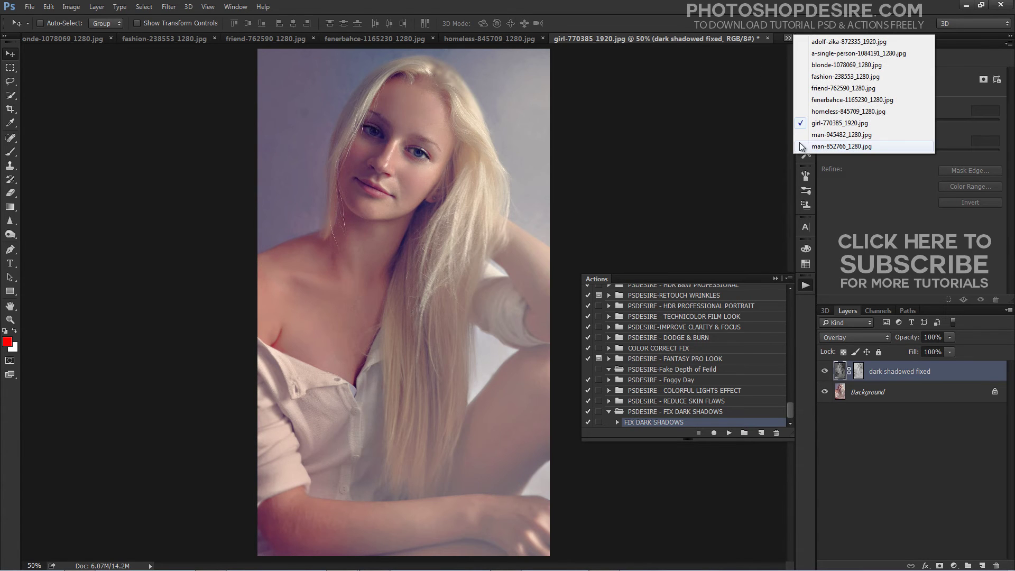
{"action": "left_click", "coordinate": [825, 135]}
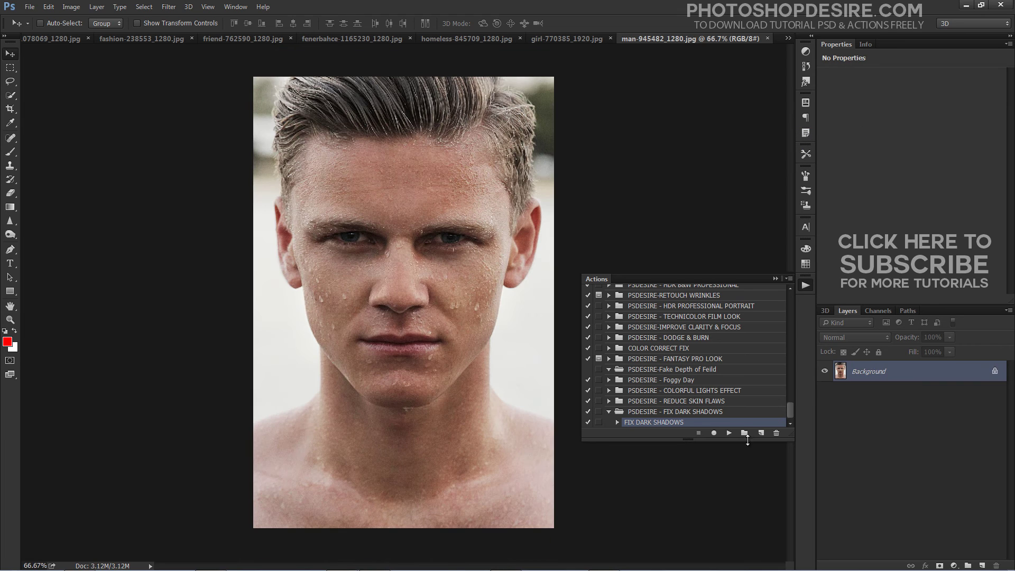
{"action": "left_click", "coordinate": [729, 433]}
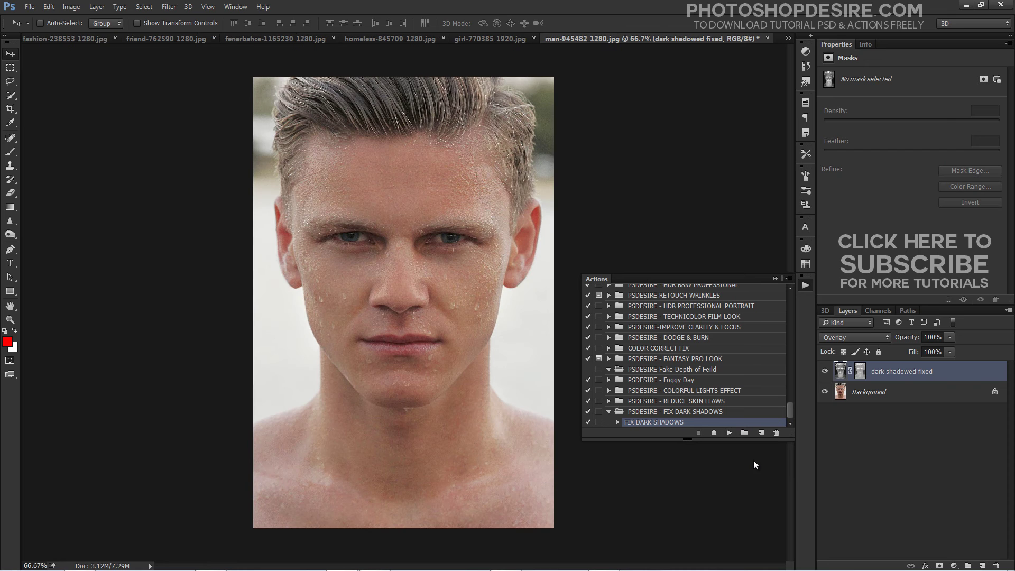
{"action": "left_click", "coordinate": [826, 371]}
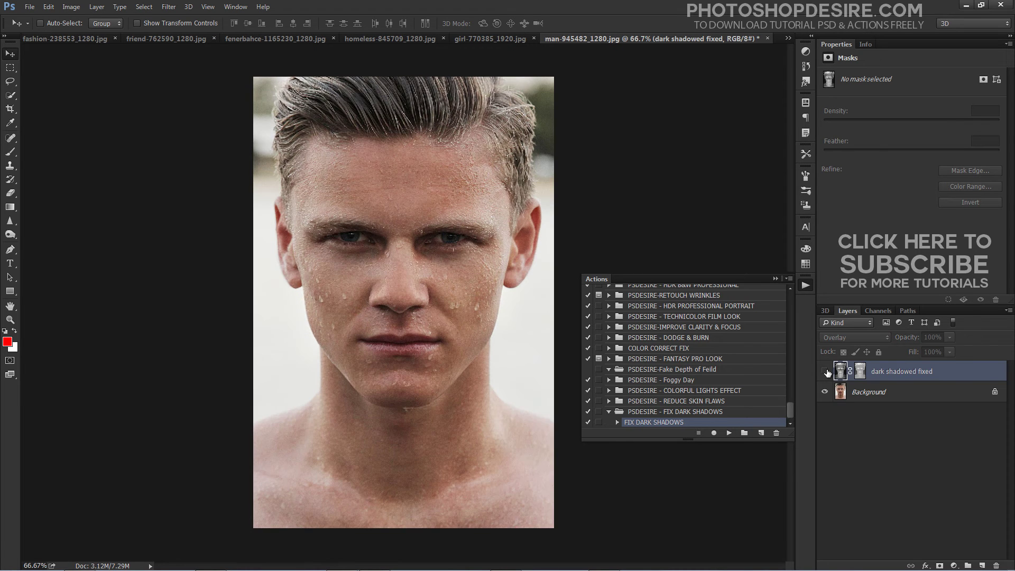
{"action": "left_click", "coordinate": [826, 372]}
{"action": "left_click", "coordinate": [826, 372]}
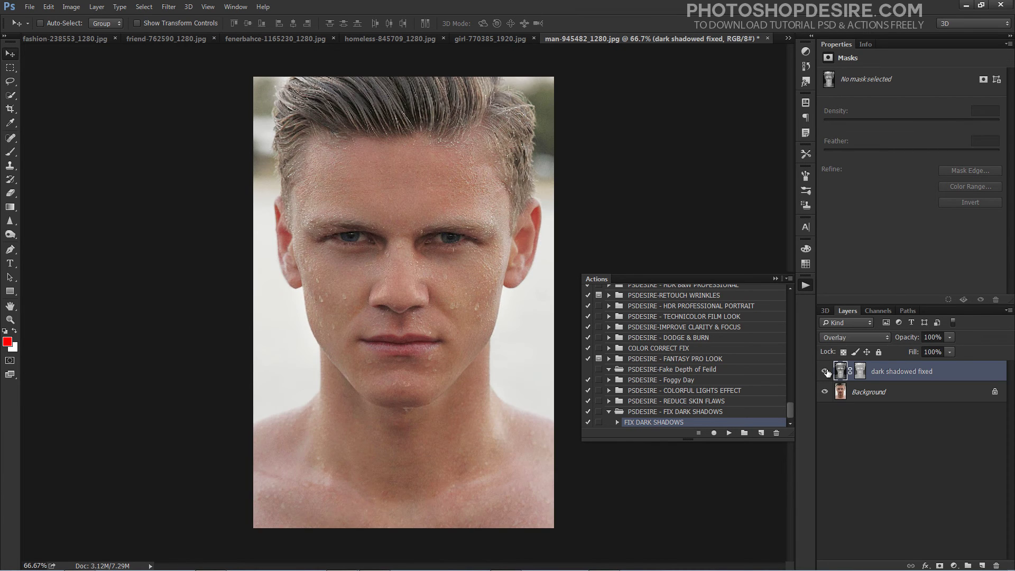
{"action": "left_click", "coordinate": [786, 37]}
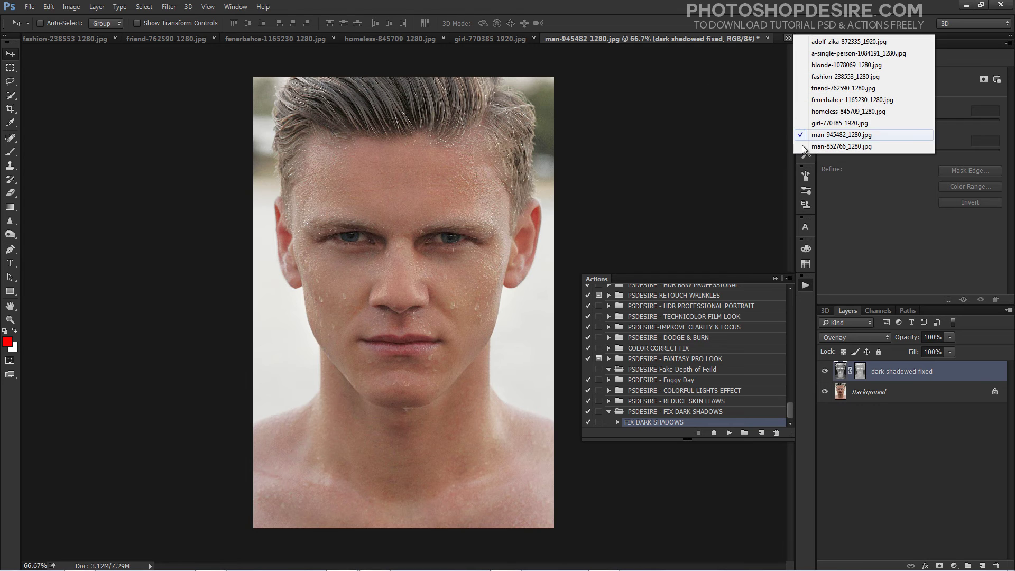
{"action": "left_click", "coordinate": [825, 147]}
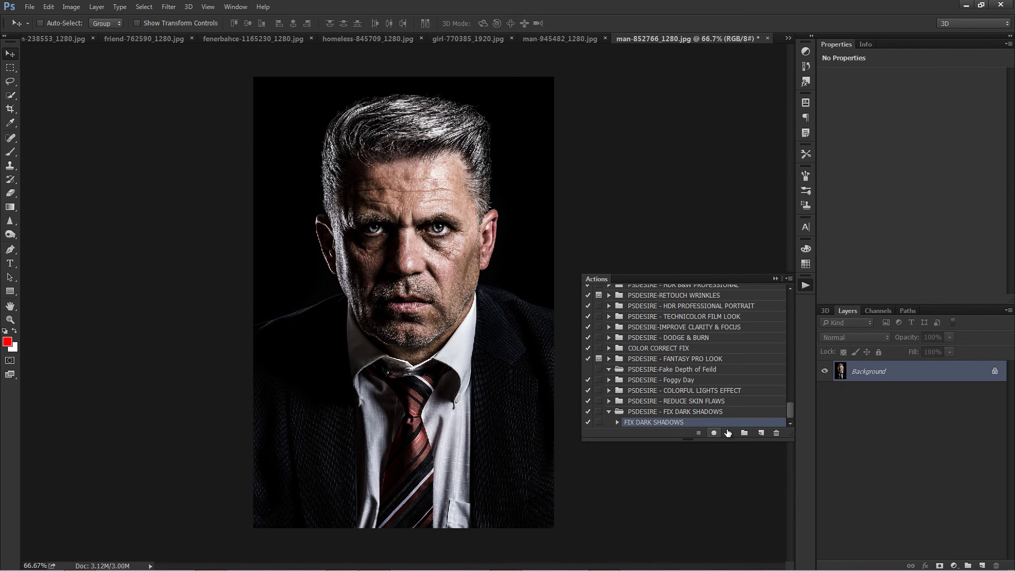
Step: Run FIX DARK SHADOWS on man-852766_1280.jpg and toggle the dark shadowed fixed layer to compare
{"action": "left_click", "coordinate": [729, 433]}
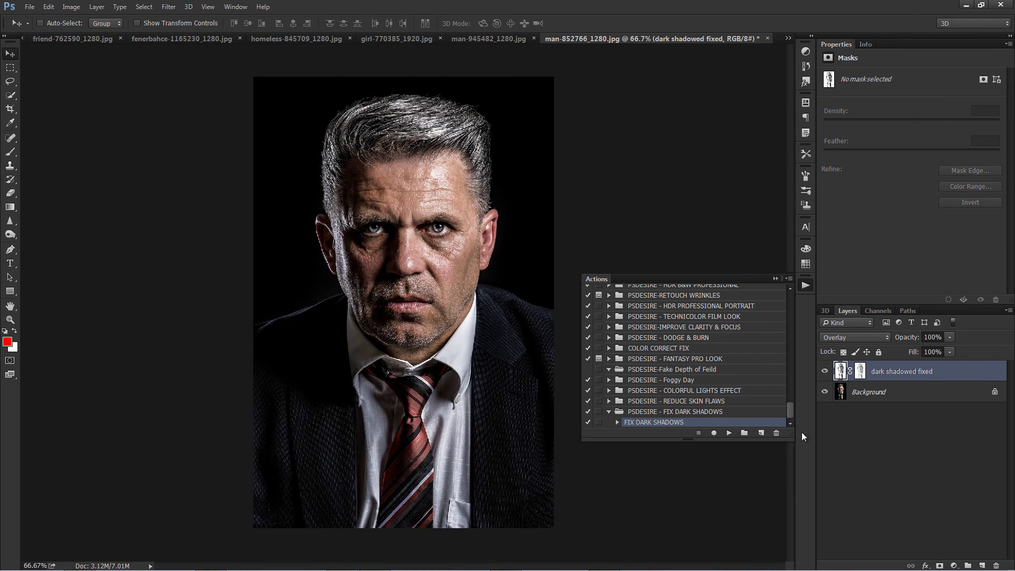
{"action": "left_click", "coordinate": [823, 372]}
{"action": "left_click", "coordinate": [824, 372]}
{"action": "left_click", "coordinate": [824, 372]}
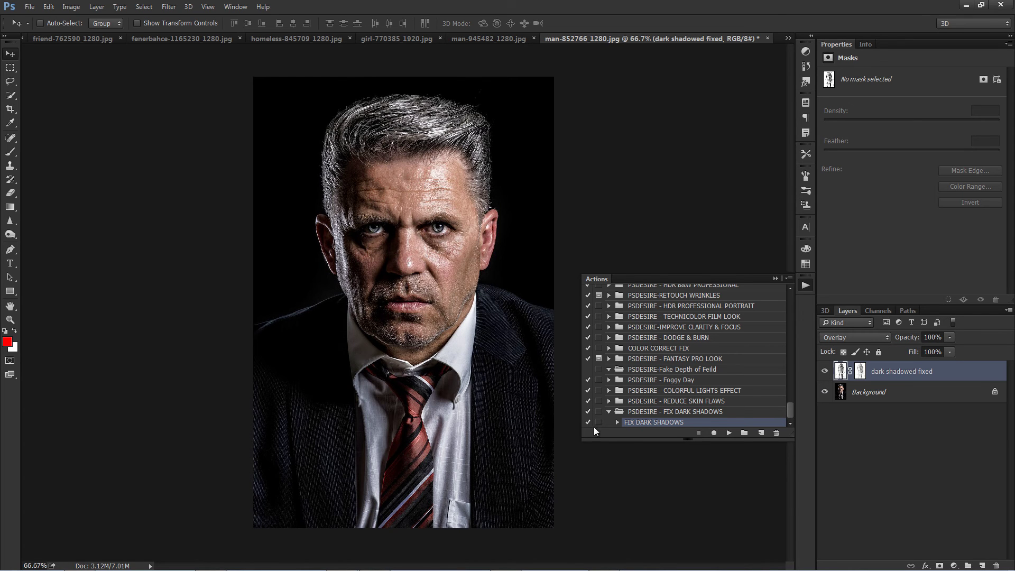